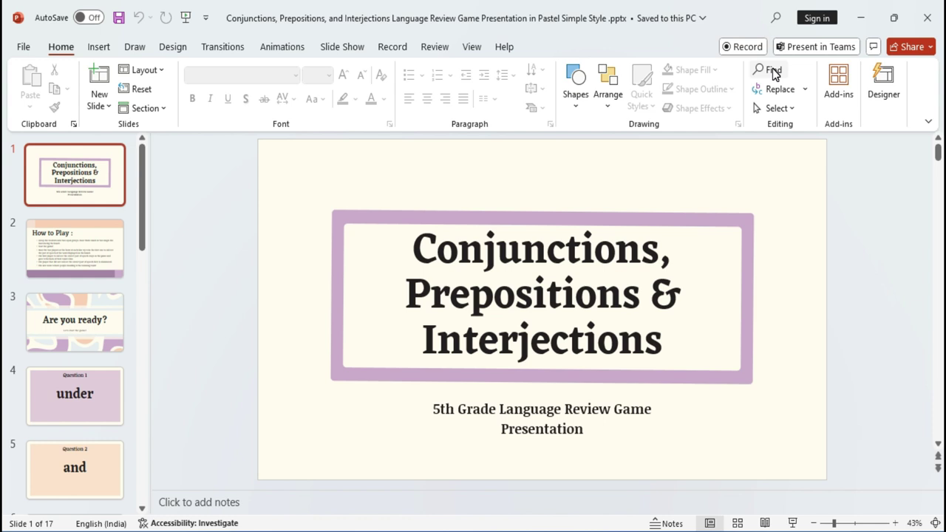
# Find 'and' in the deck, landing on its first match inside 'stand' on slide 2
pyautogui.click(771, 71)
pyautogui.moveTo(443, 228); pyautogui.dragTo(308, 177)
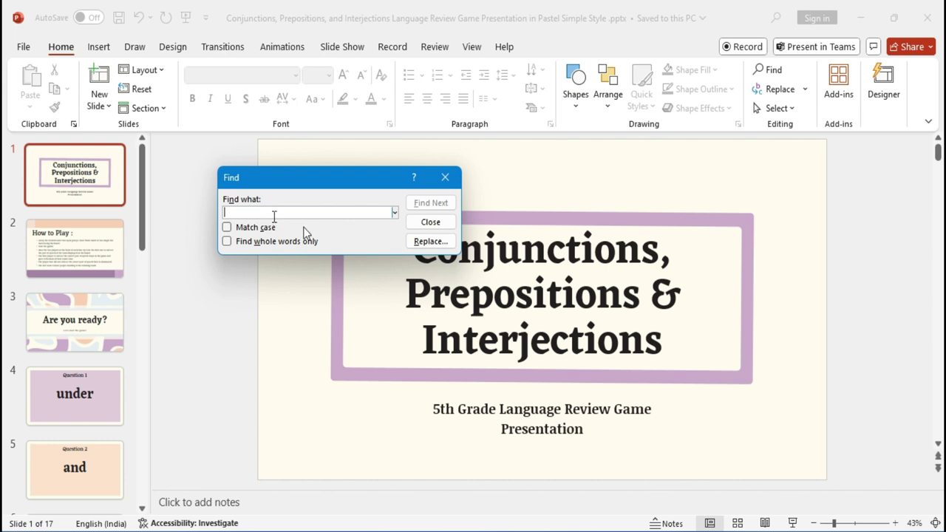
pyautogui.write('and')
pyautogui.click(427, 207)
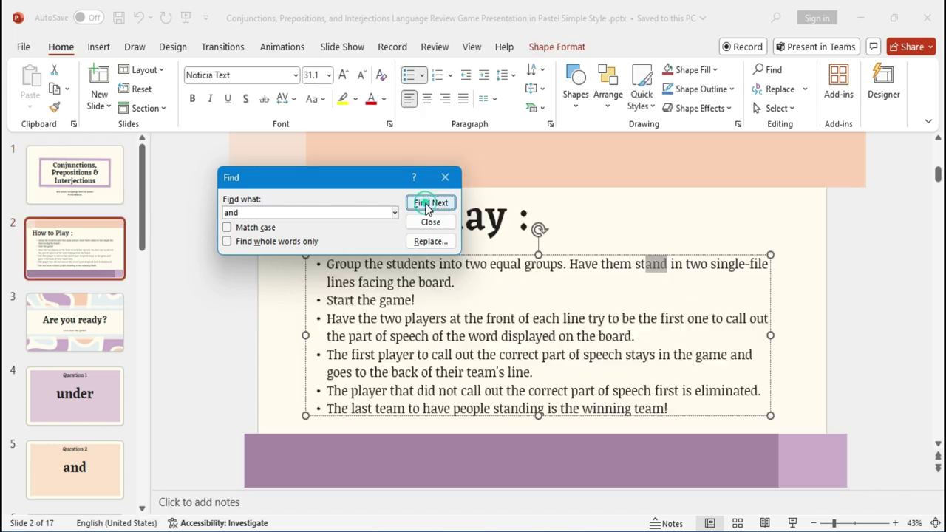
pyautogui.moveTo(360, 179); pyautogui.dragTo(356, 138)
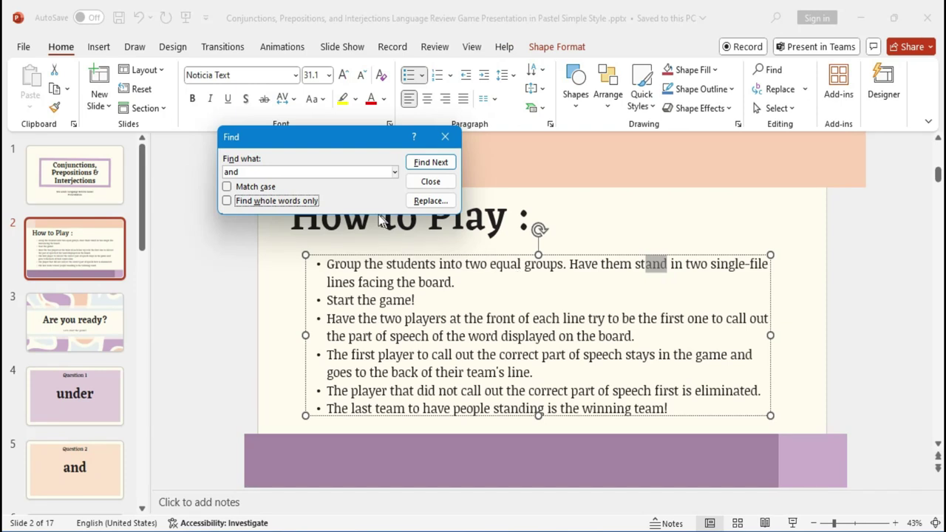
# Advance to the next two 'and' matches on slide 2, ending at 'the game and'
pyautogui.click(420, 163)
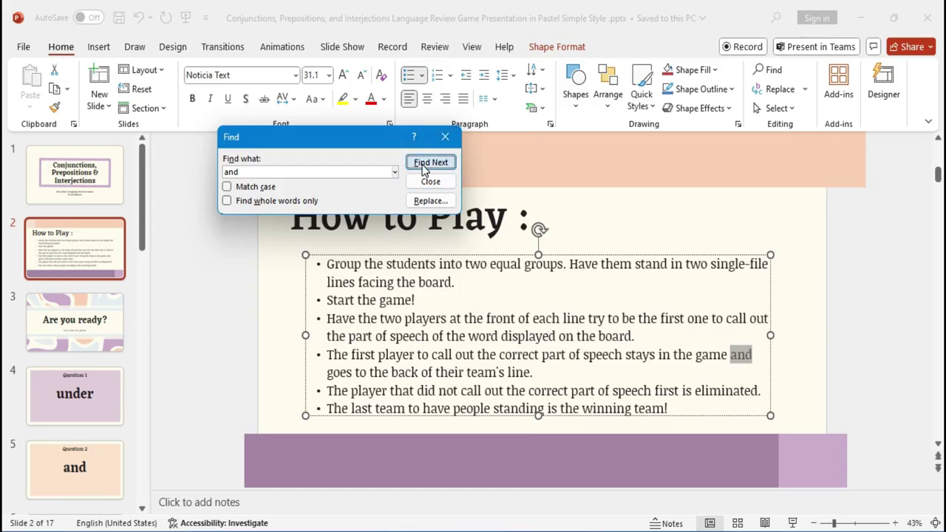
pyautogui.click(425, 164)
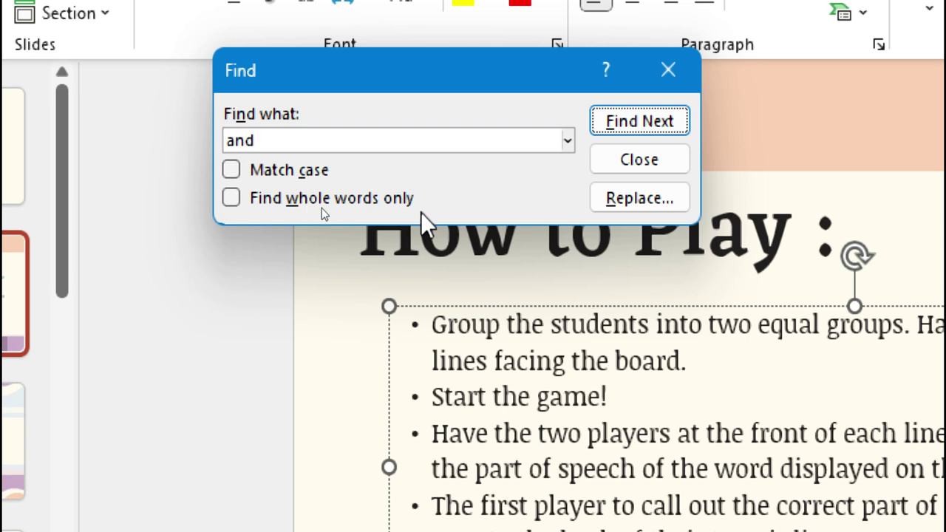
# Enable whole-word search, rerun it from slide 1 to slide 5's 'AND', then enable Match case
pyautogui.click(229, 198)
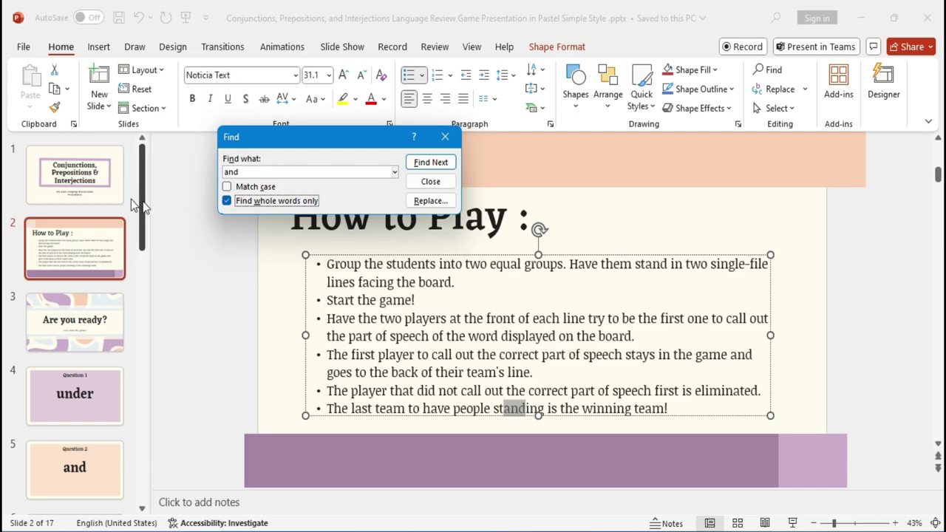
pyautogui.click(83, 188)
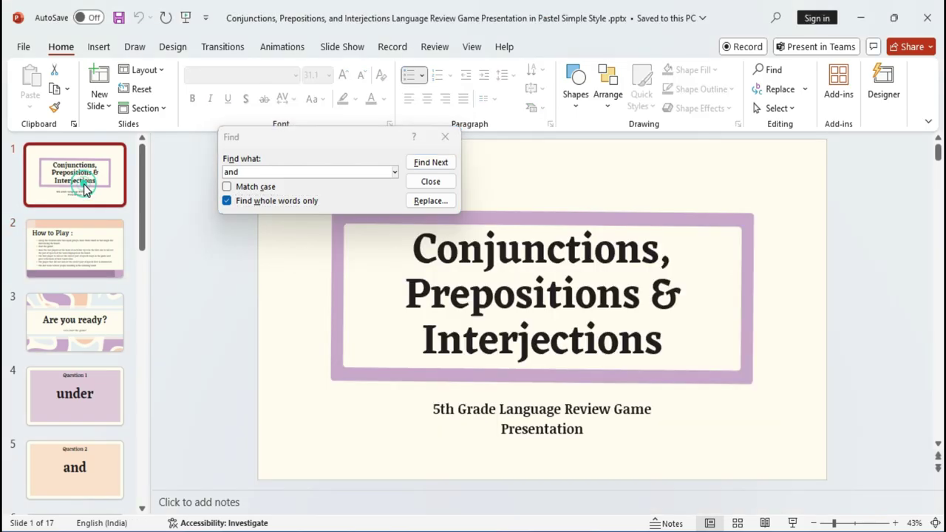
pyautogui.click(258, 172)
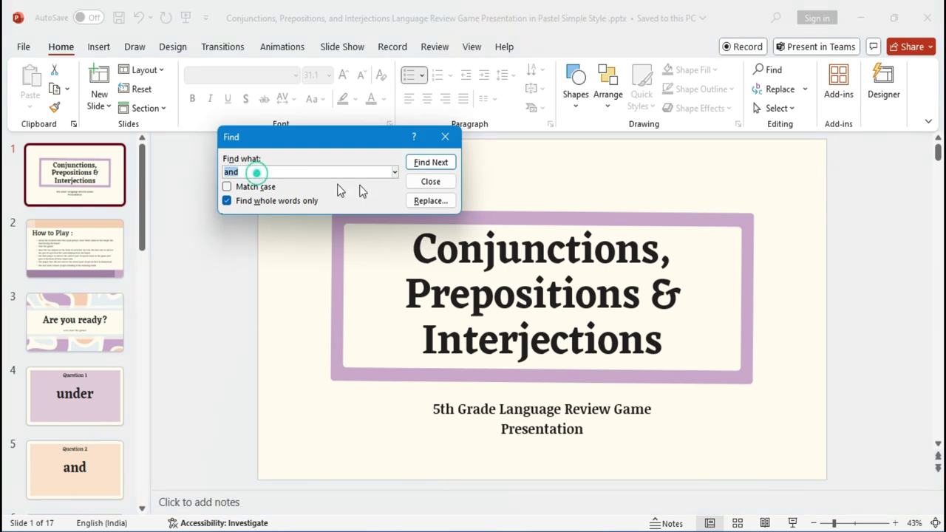
pyautogui.click(444, 165)
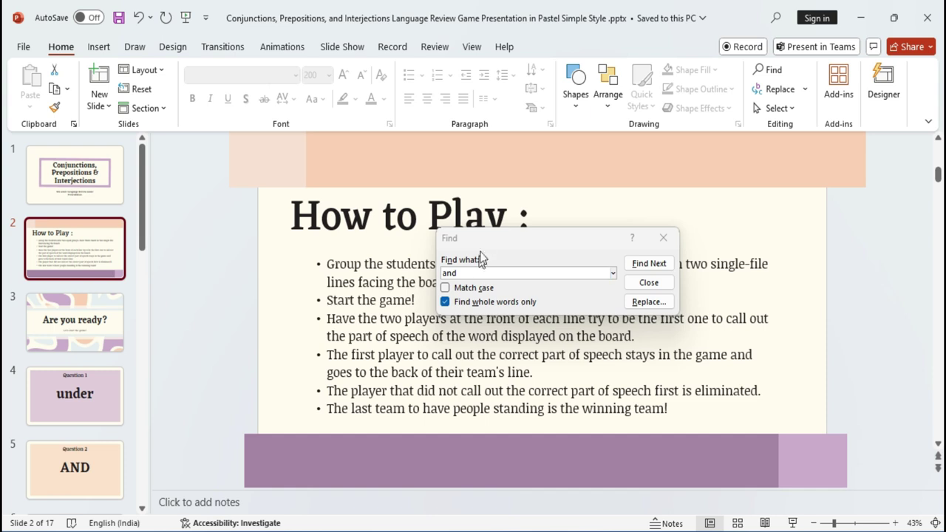
pyautogui.moveTo(485, 238); pyautogui.dragTo(302, 153)
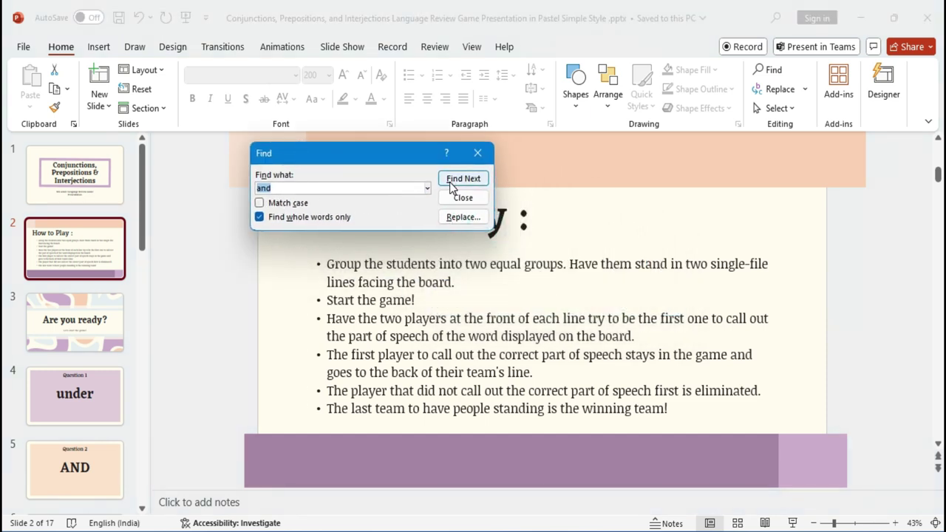
pyautogui.click(452, 180)
pyautogui.click(453, 181)
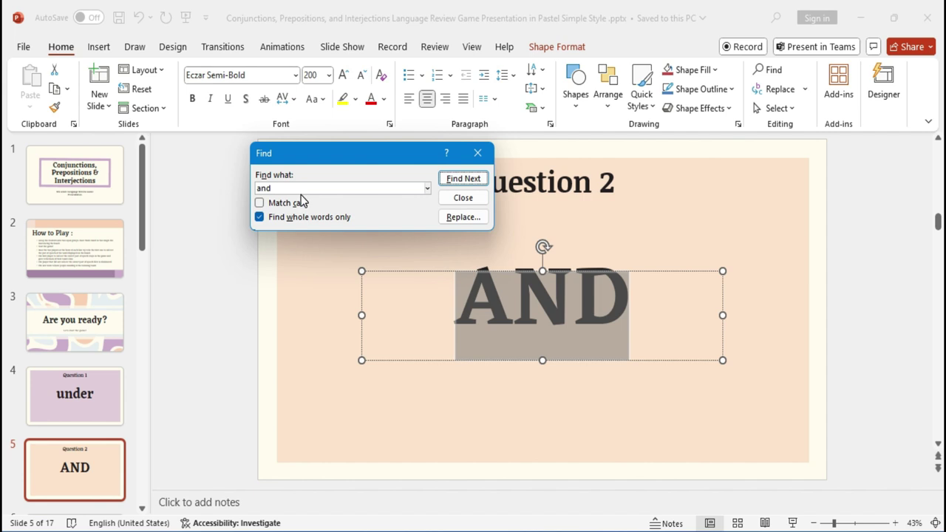
pyautogui.click(259, 204)
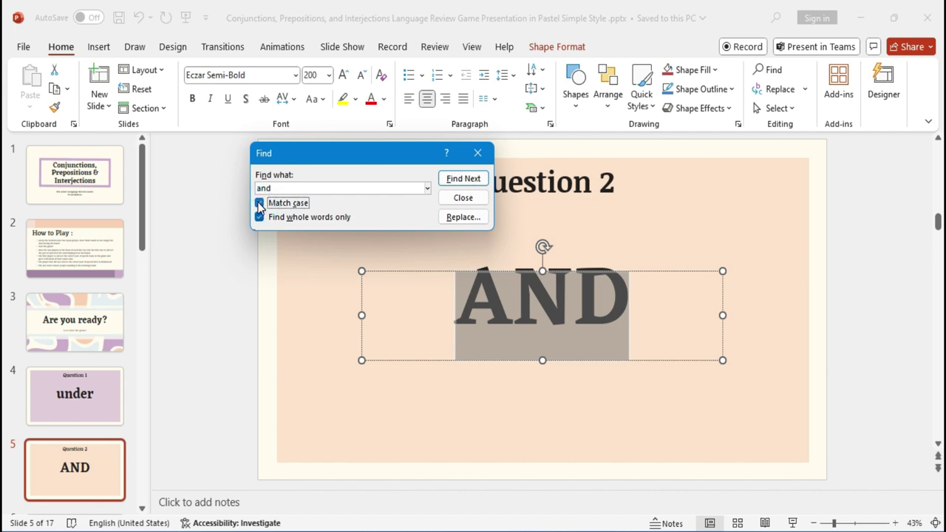
# Search from slide 1 for case-matched whole word 'AND', then select 'and' on the How to Play slide
pyautogui.click(72, 181)
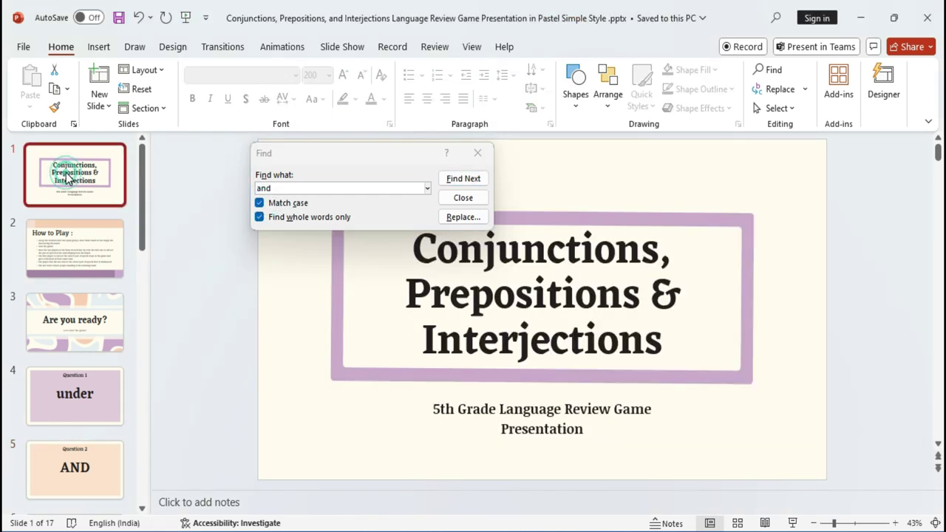
pyautogui.doubleClick(279, 187)
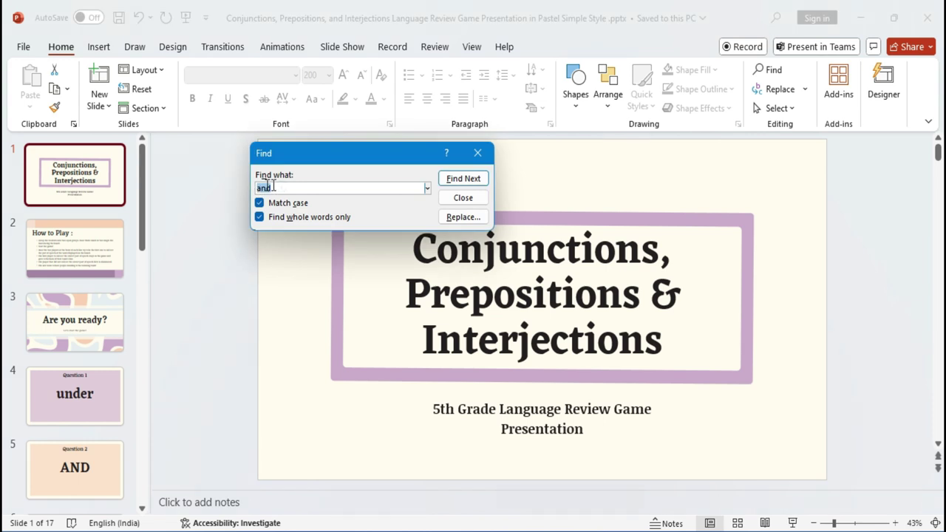
pyautogui.write('AND')
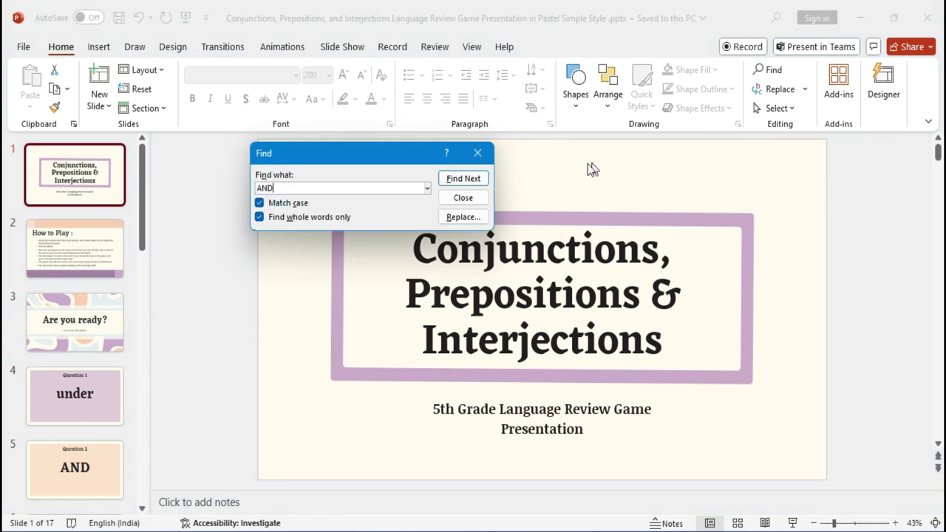
pyautogui.click(464, 179)
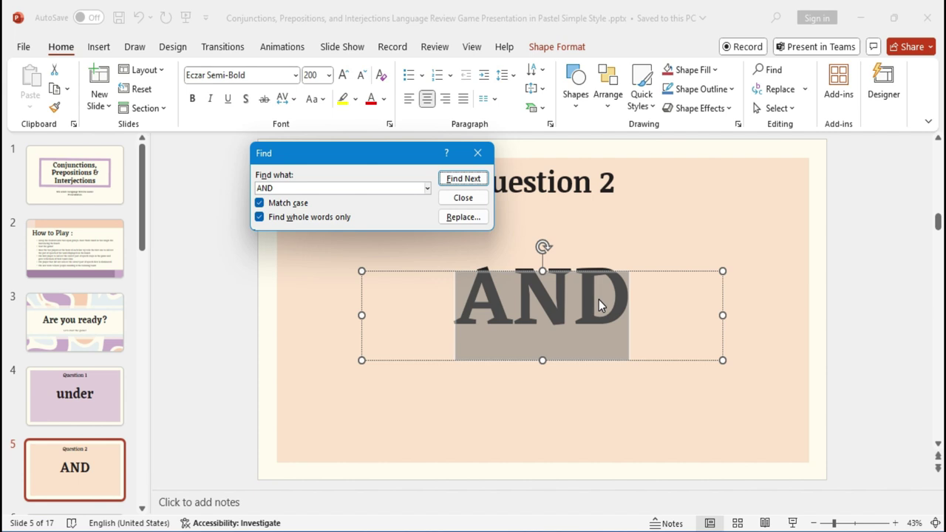
pyautogui.click(84, 241)
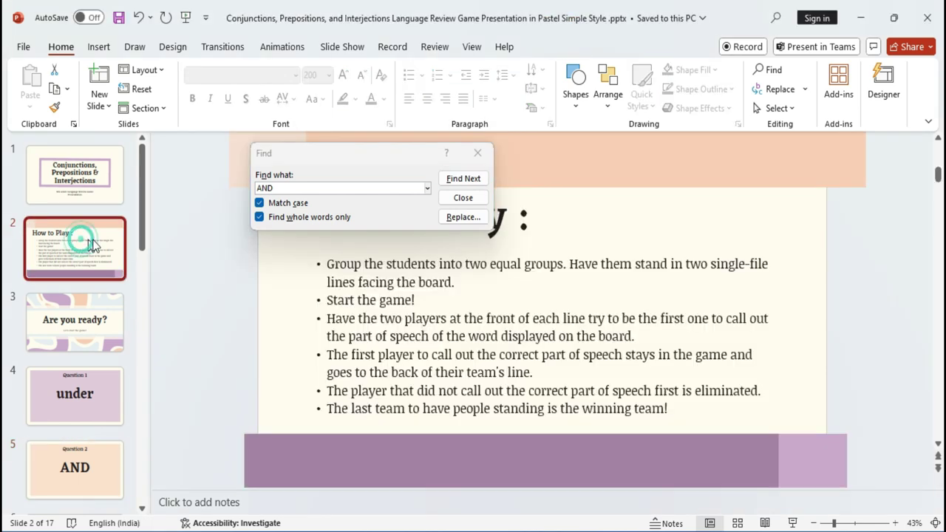
pyautogui.doubleClick(734, 358)
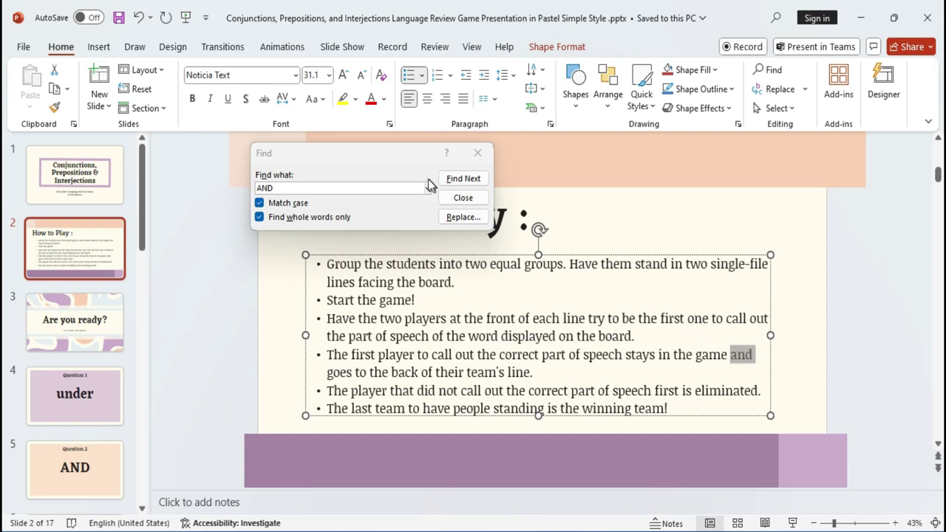
# Switch to Replace with 'OR', clear both match options, and replace slide 5's 'AND' with 'OR'
pyautogui.click(463, 218)
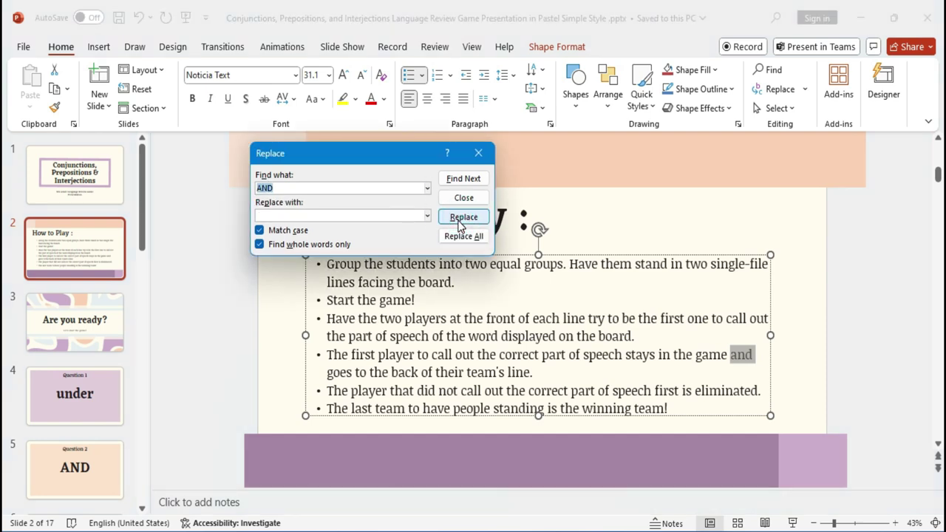
pyautogui.click(283, 216)
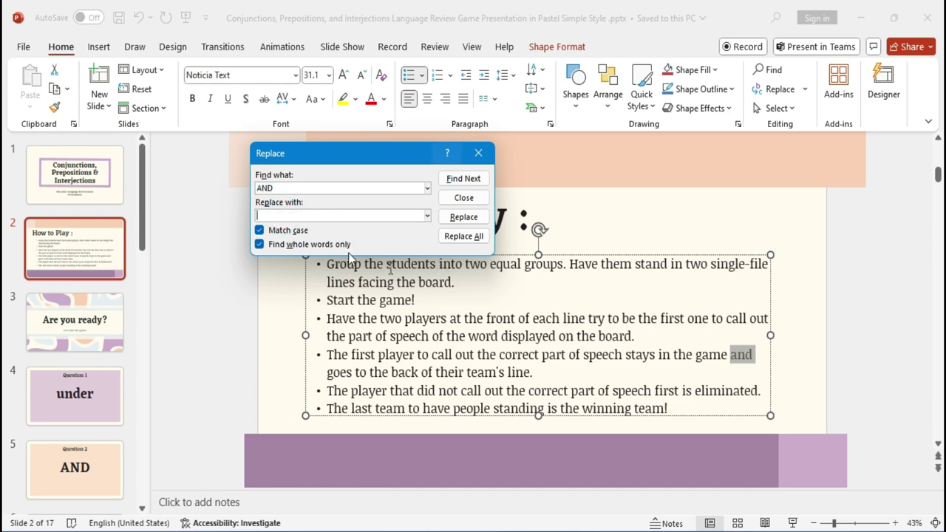
pyautogui.click(259, 230)
pyautogui.write('OR')
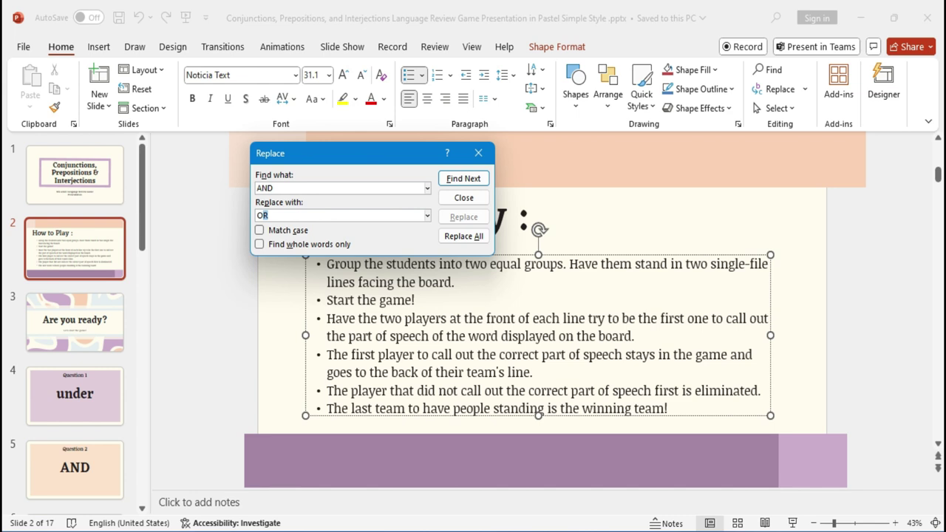
pyautogui.click(480, 180)
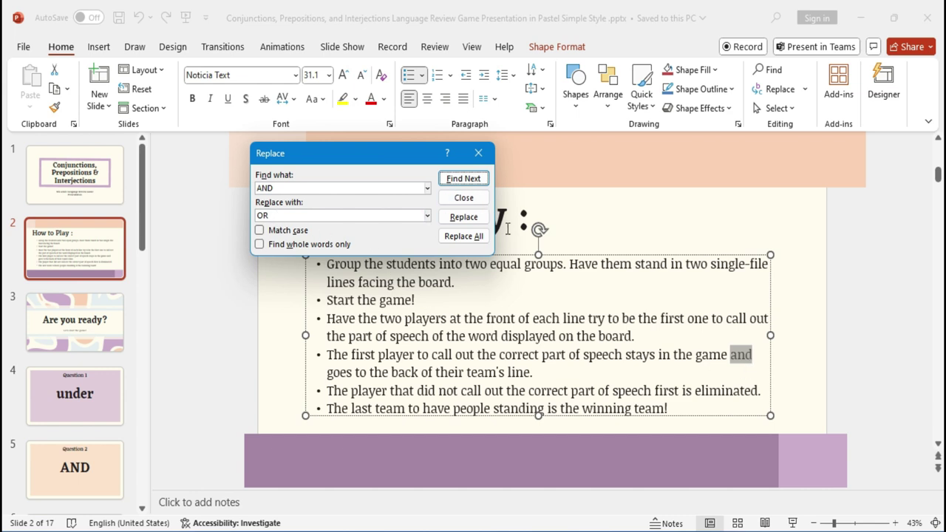
pyautogui.click(458, 179)
pyautogui.click(458, 179)
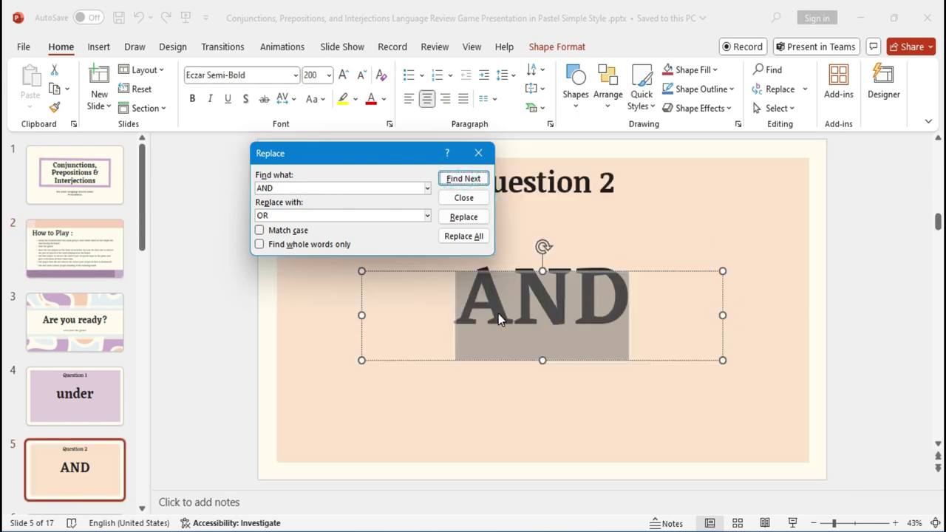
pyautogui.click(463, 220)
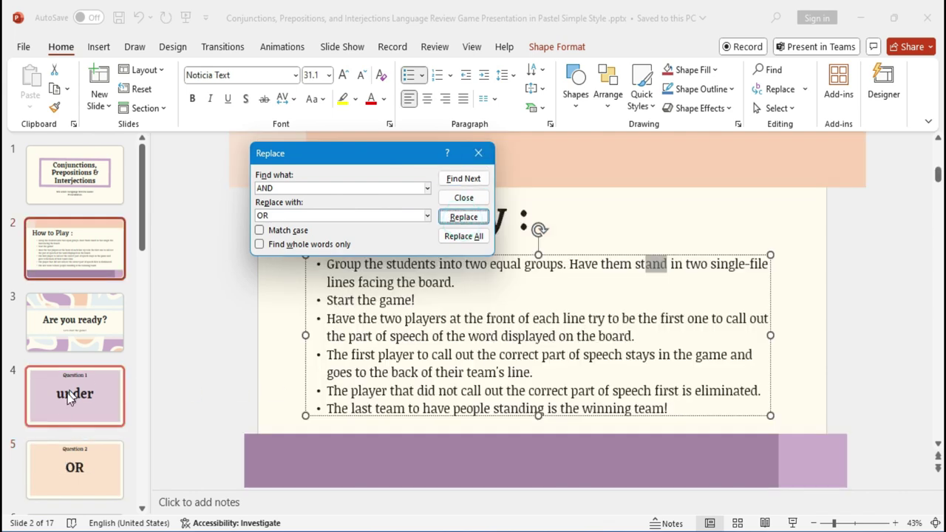
pyautogui.click(65, 473)
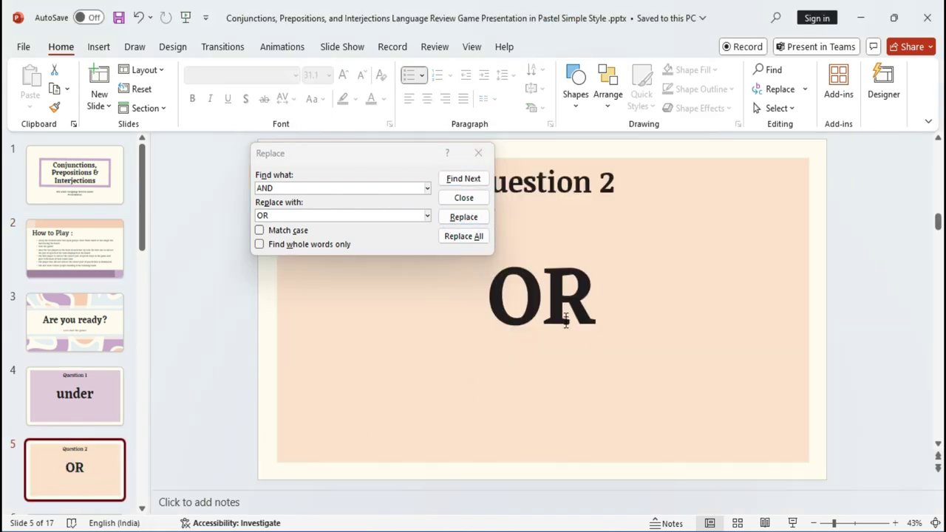
# Run one more search, close the Replace dialog, and bring up the Replace dropdown
pyautogui.click(466, 180)
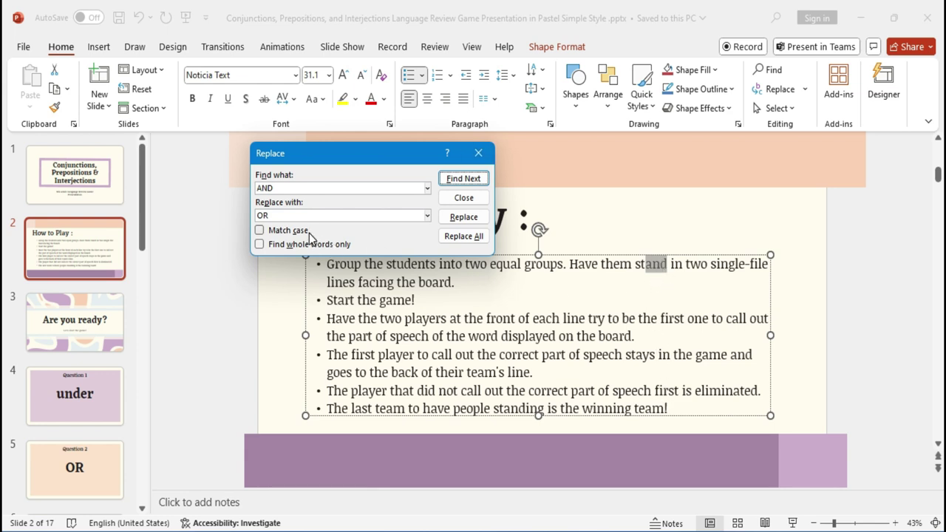
pyautogui.press('Escape')
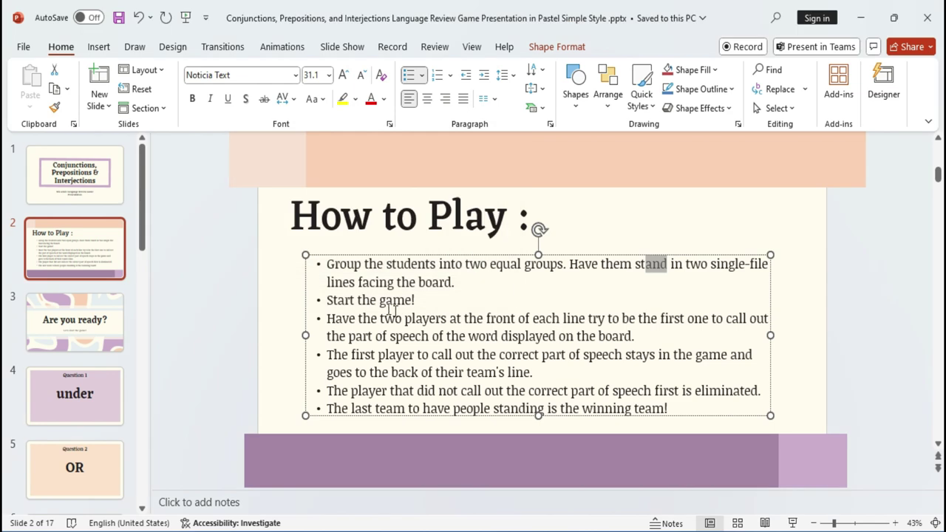
pyautogui.click(804, 88)
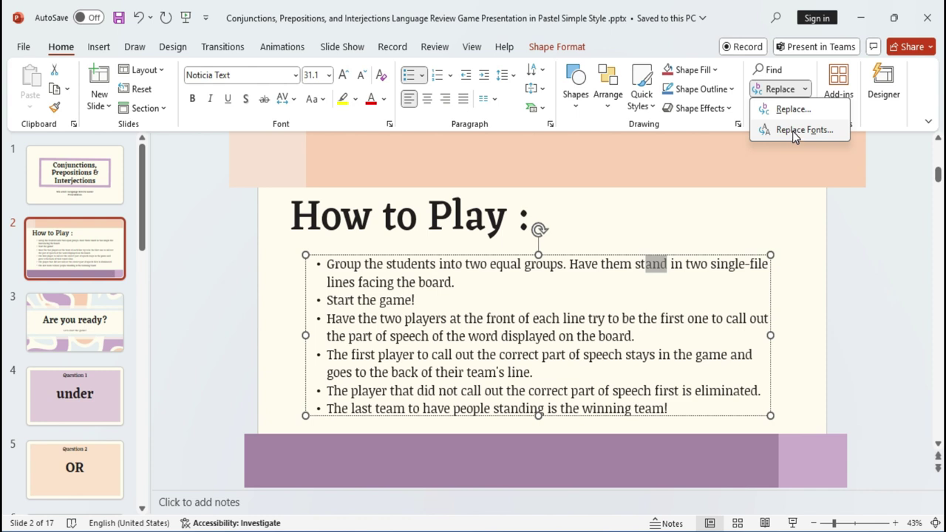
# Select the whole 'How to Play :' title on slide 2
pyautogui.click(527, 354)
pyautogui.click(597, 311)
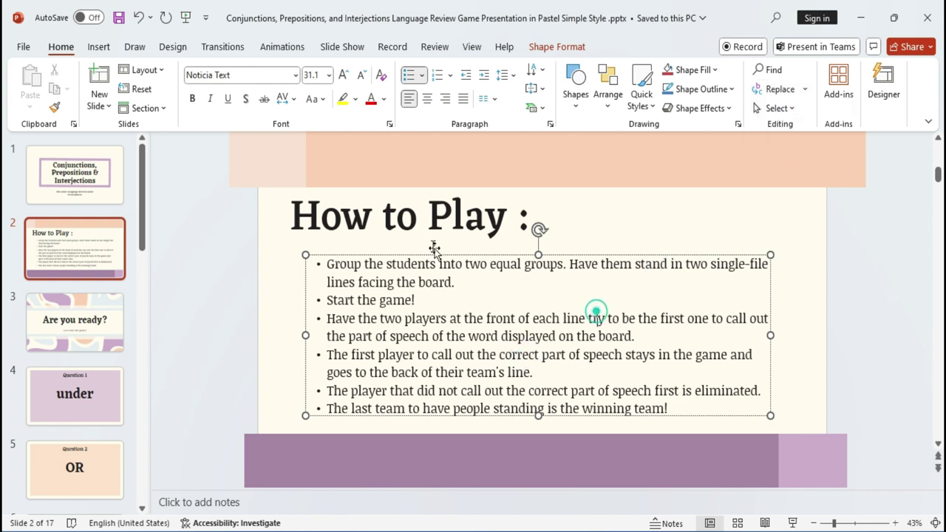
pyautogui.click(326, 225)
pyautogui.moveTo(292, 216); pyautogui.dragTo(553, 251)
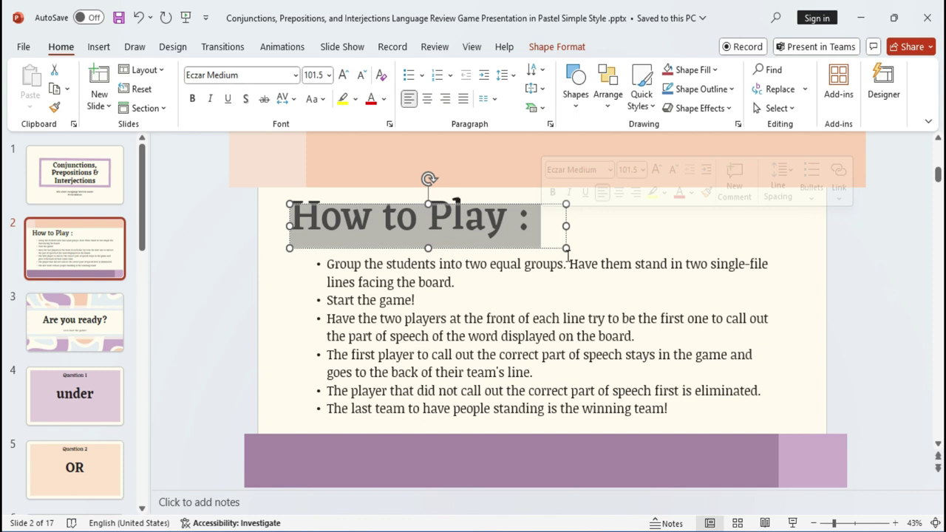
# Replace the Eczar Medium font with Agency FB throughout the deck using Replace Fonts
pyautogui.click(804, 89)
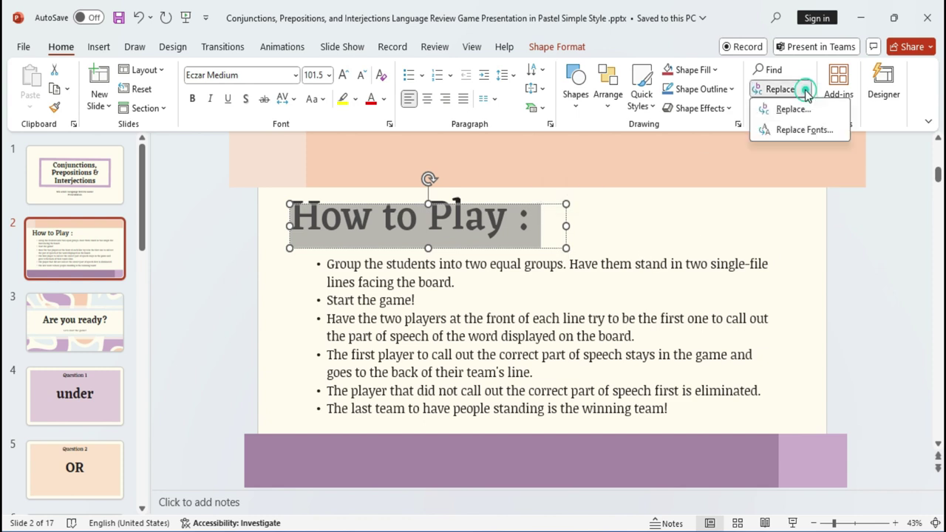
pyautogui.click(804, 131)
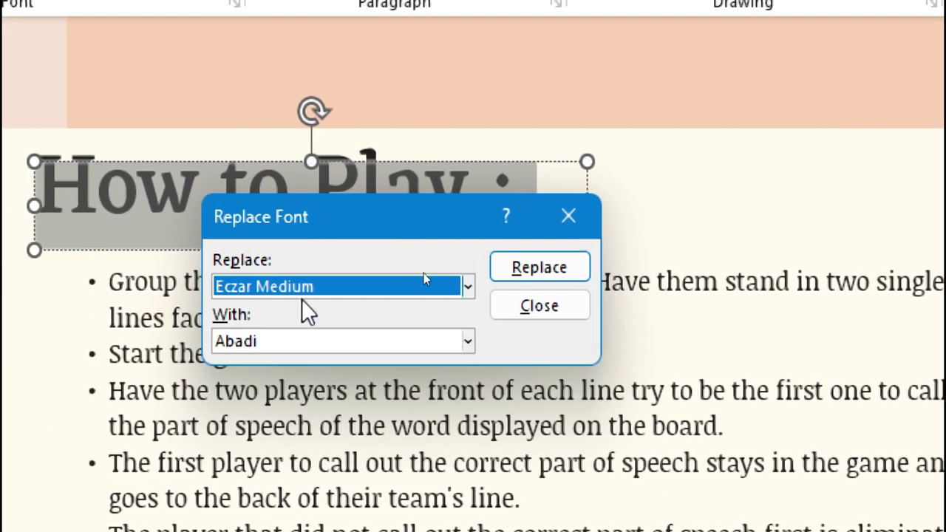
pyautogui.click(264, 341)
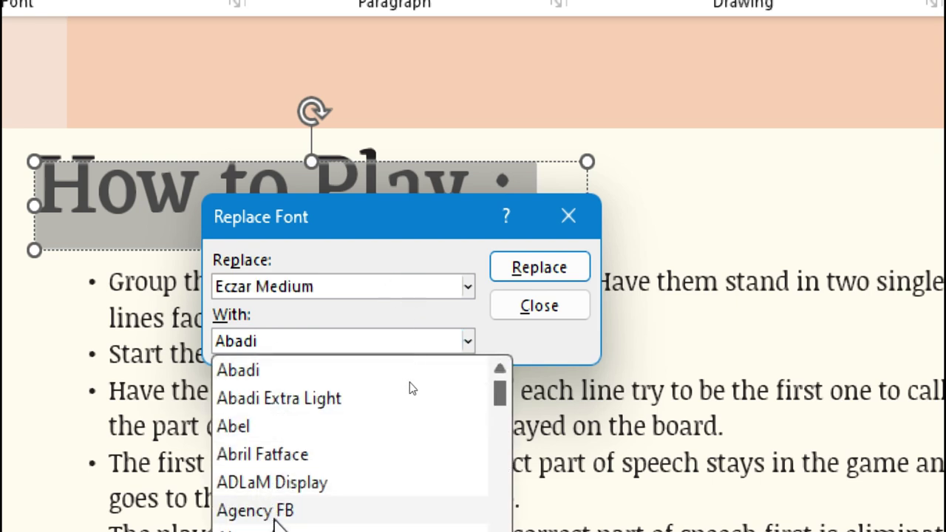
pyautogui.click(289, 512)
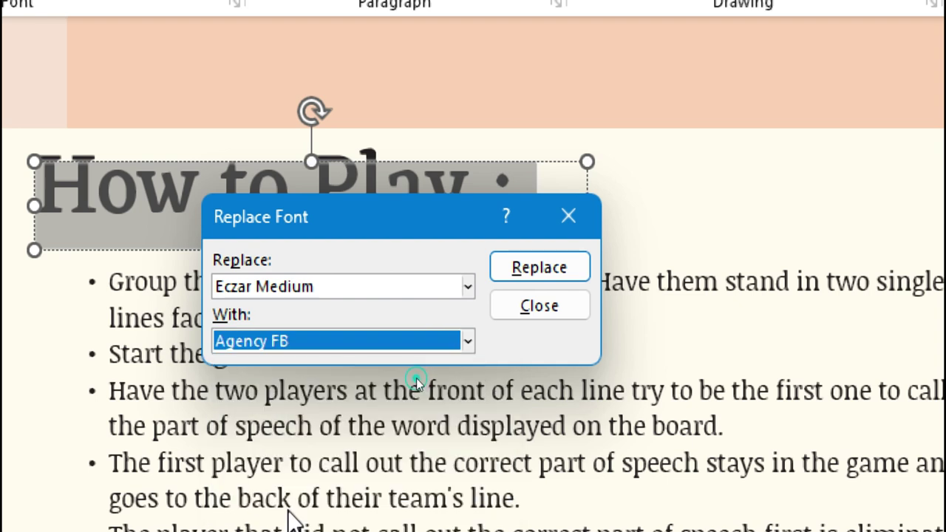
pyautogui.click(515, 267)
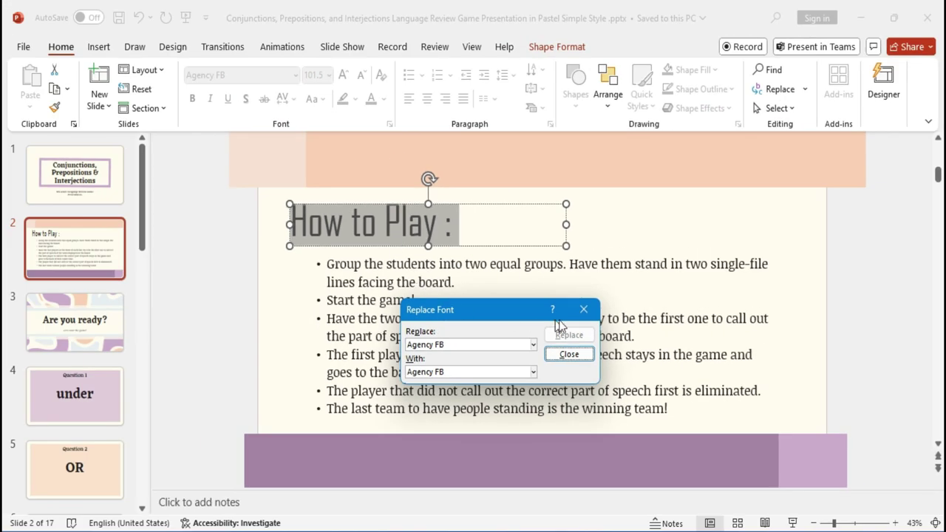
pyautogui.click(563, 354)
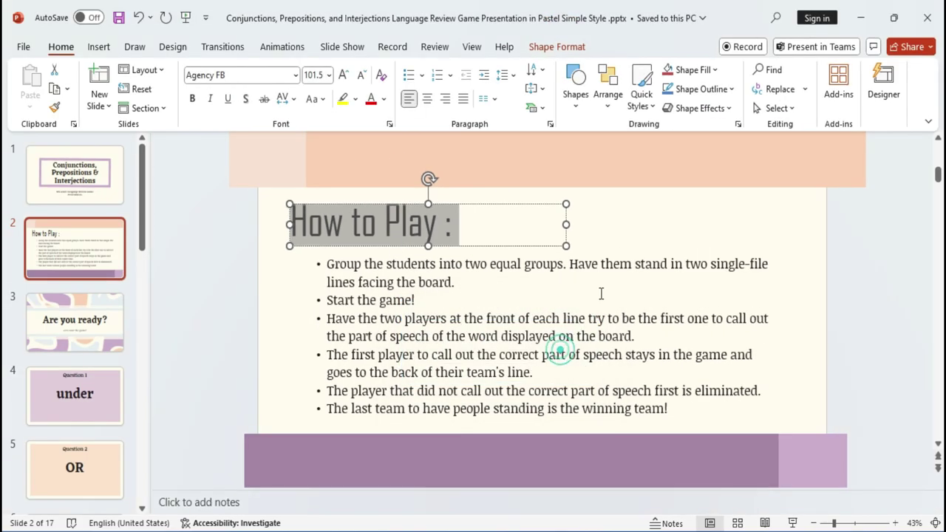
pyautogui.click(783, 108)
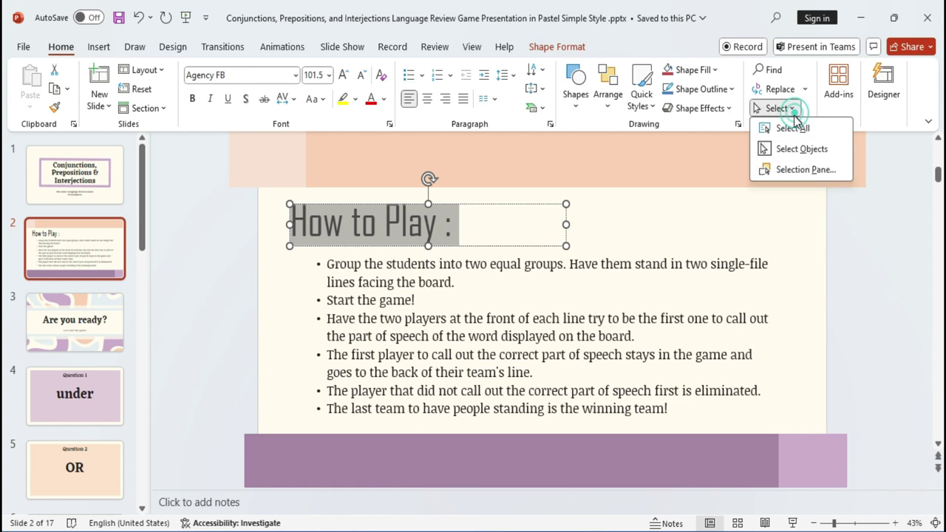
pyautogui.click(558, 300)
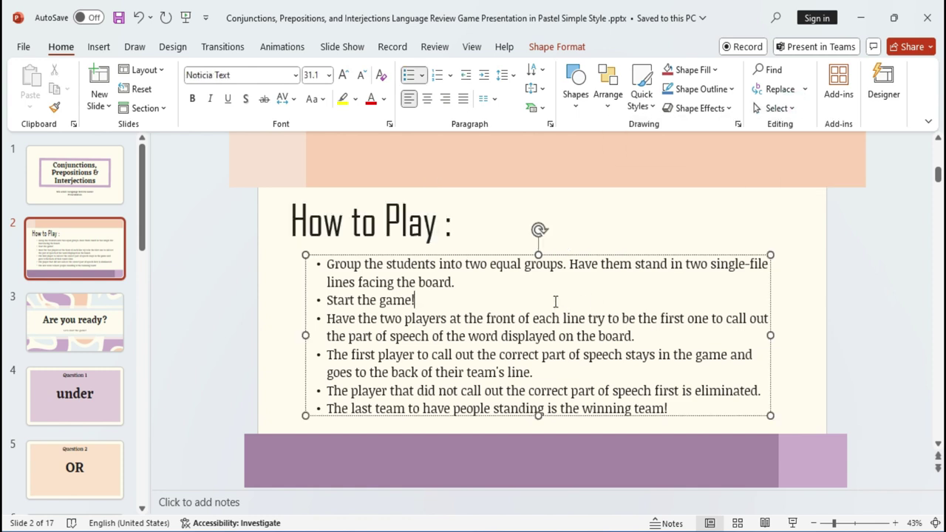
pyautogui.click(792, 110)
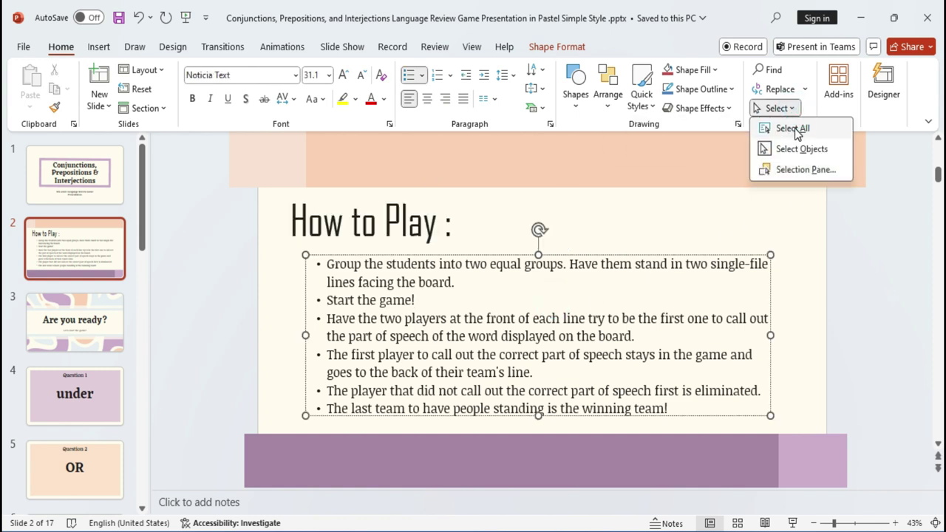
pyautogui.click(796, 128)
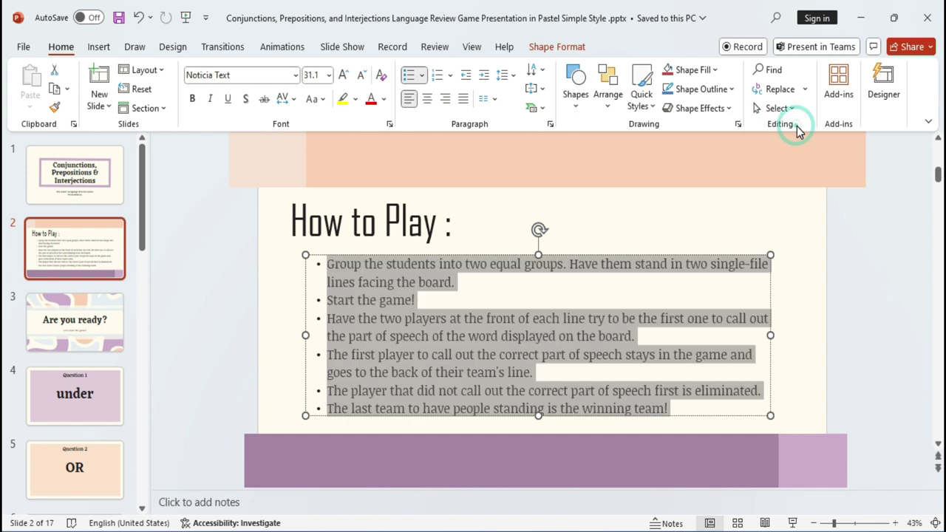
pyautogui.click(611, 282)
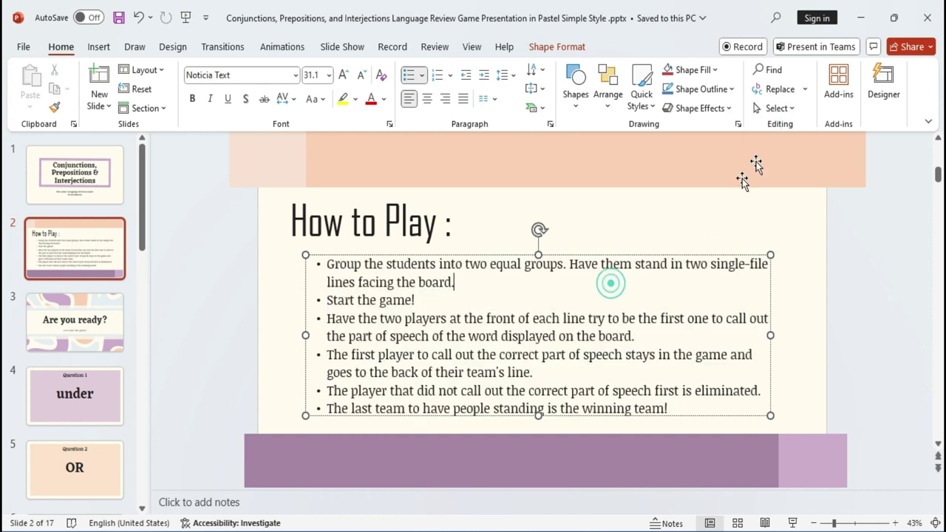
pyautogui.click(778, 108)
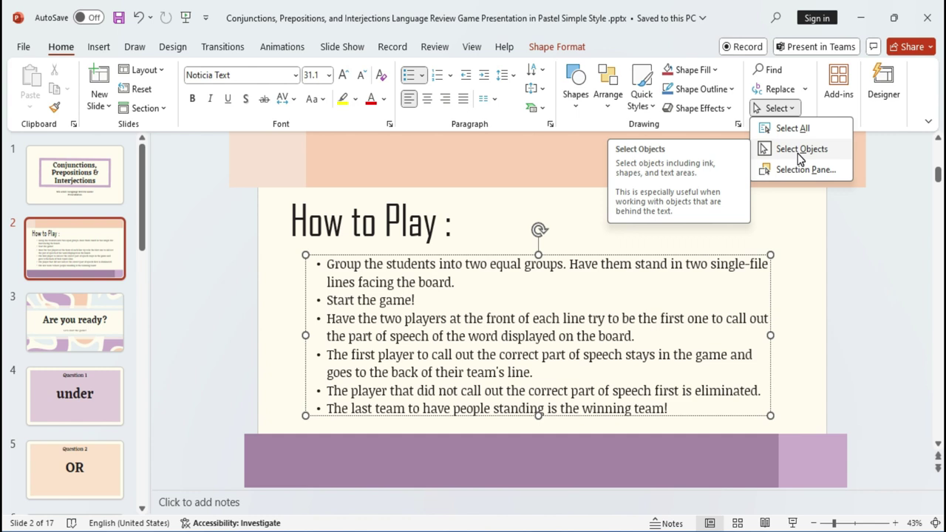
pyautogui.click(481, 204)
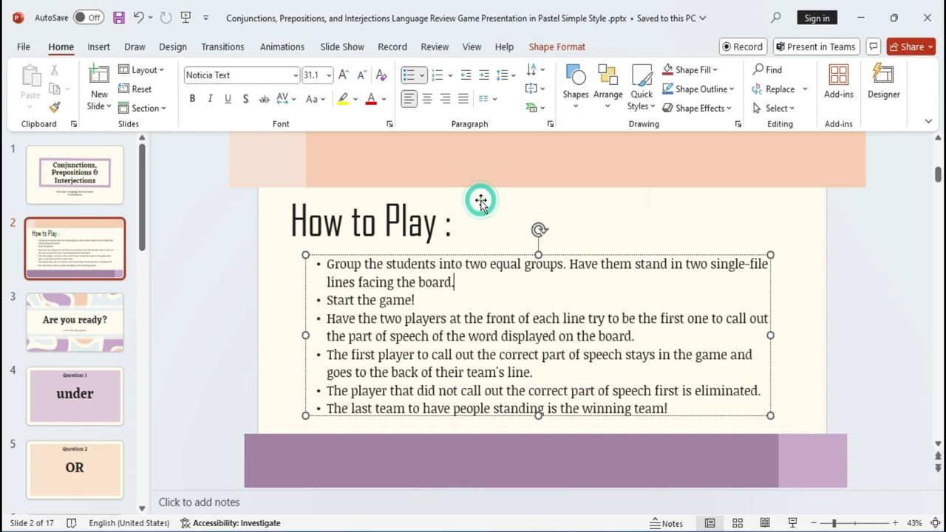
# On slide 10, draw a blue rectangle at the lower left and delete the pink background picture
pyautogui.scroll(-2, 179, 352)
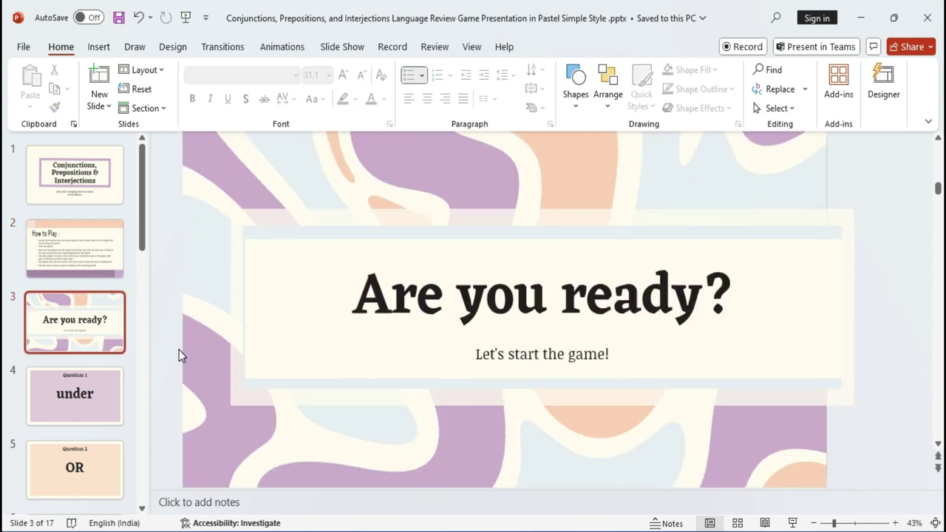
pyautogui.scroll(-1, 98, 384)
pyautogui.scroll(-3, 97, 397)
pyautogui.click(102, 409)
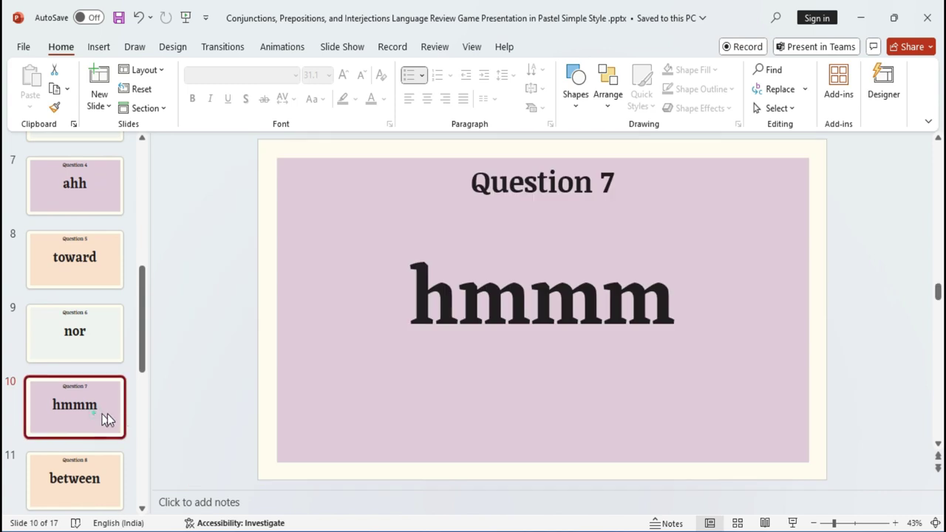
pyautogui.click(98, 47)
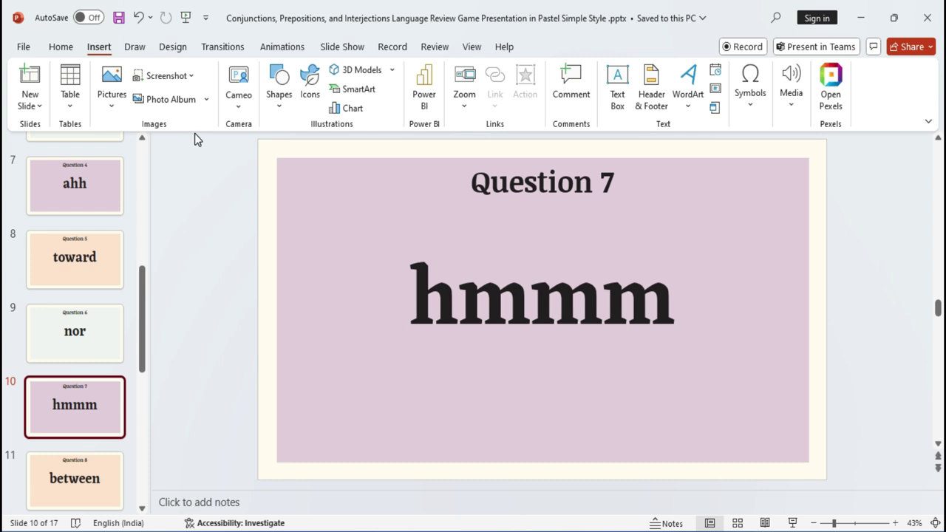
pyautogui.click(287, 108)
pyautogui.click(316, 149)
pyautogui.moveTo(320, 367); pyautogui.dragTo(403, 440)
pyautogui.click(312, 312)
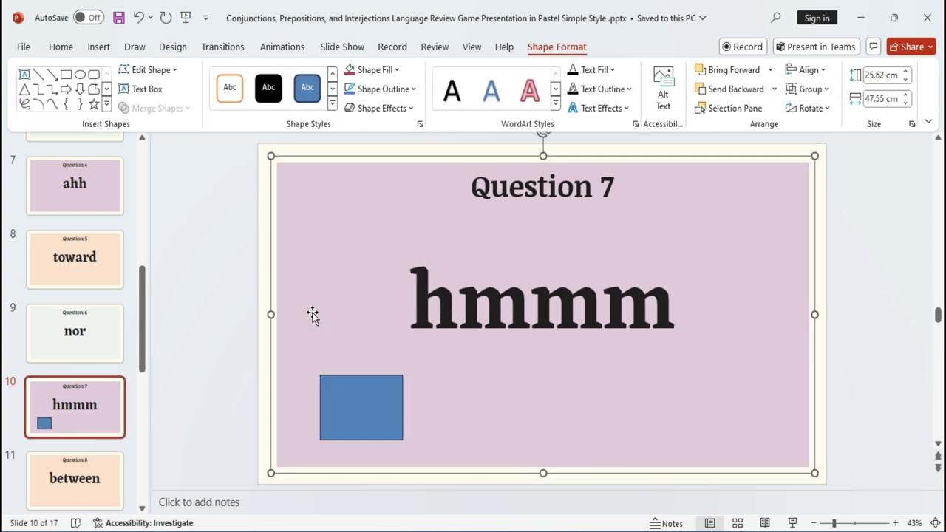
pyautogui.press('Delete')
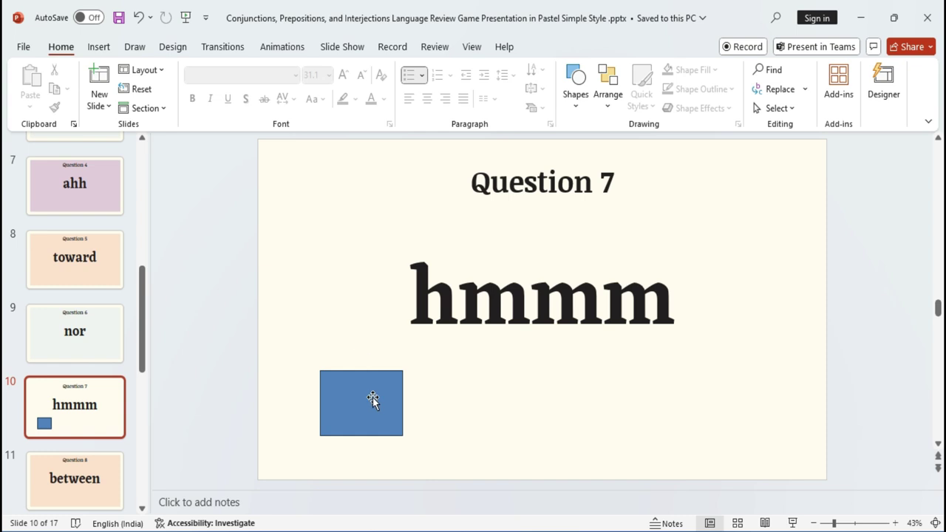
# Select the word 'hmmm' in slide 10's text box, then deselect it
pyautogui.click(487, 294)
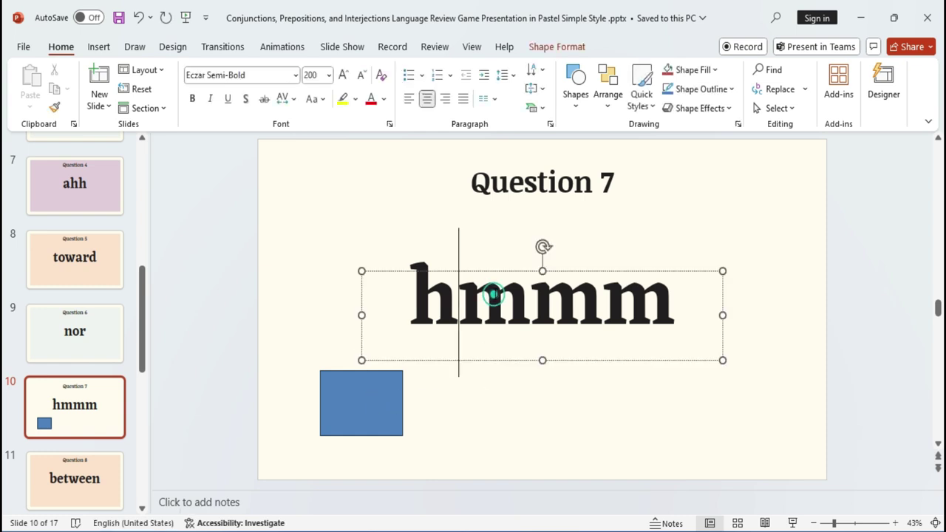
pyautogui.press('Left')
pyautogui.hotkey('shift', 'Right')
pyautogui.moveTo(525, 300); pyautogui.dragTo(688, 304)
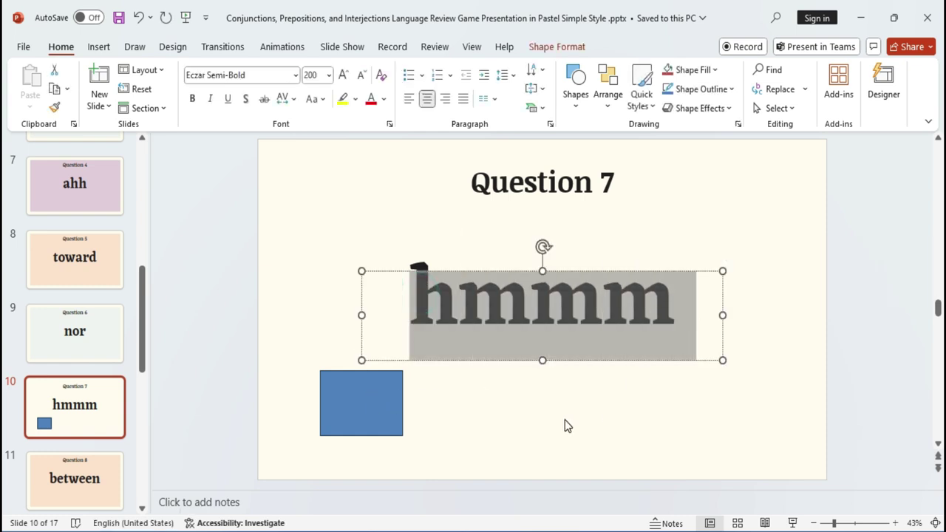
pyautogui.click(539, 412)
# Use Select Objects to marquee-select the blue rectangle and nudge it slightly right
pyautogui.click(775, 108)
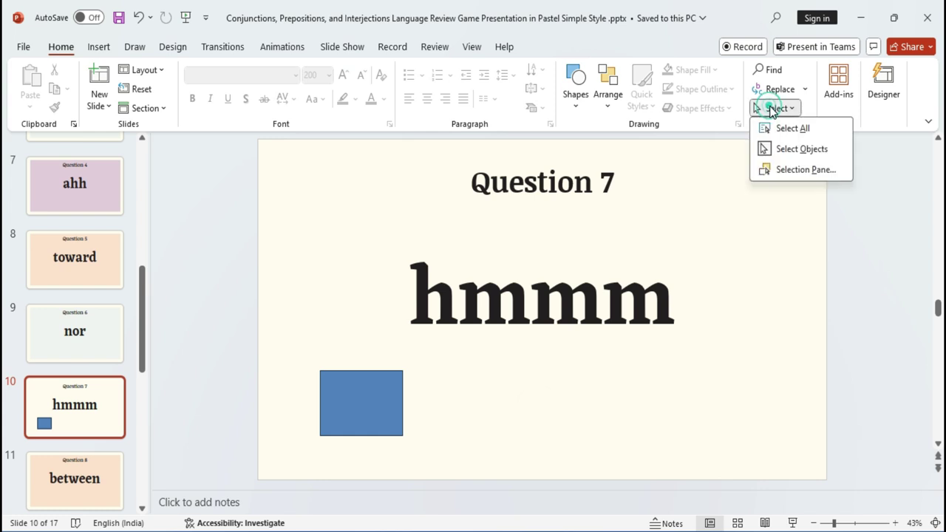
pyautogui.click(783, 154)
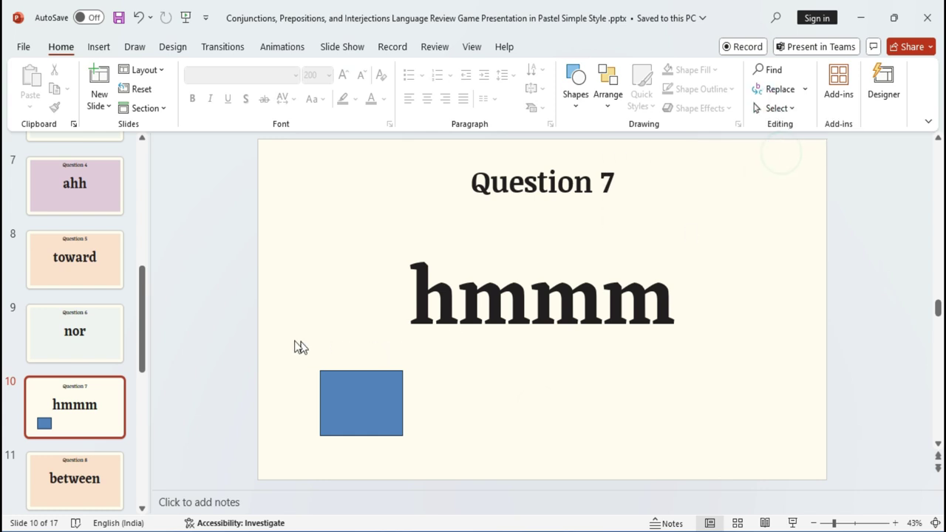
pyautogui.moveTo(310, 224); pyautogui.dragTo(744, 352)
pyautogui.moveTo(723, 244); pyautogui.dragTo(390, 144)
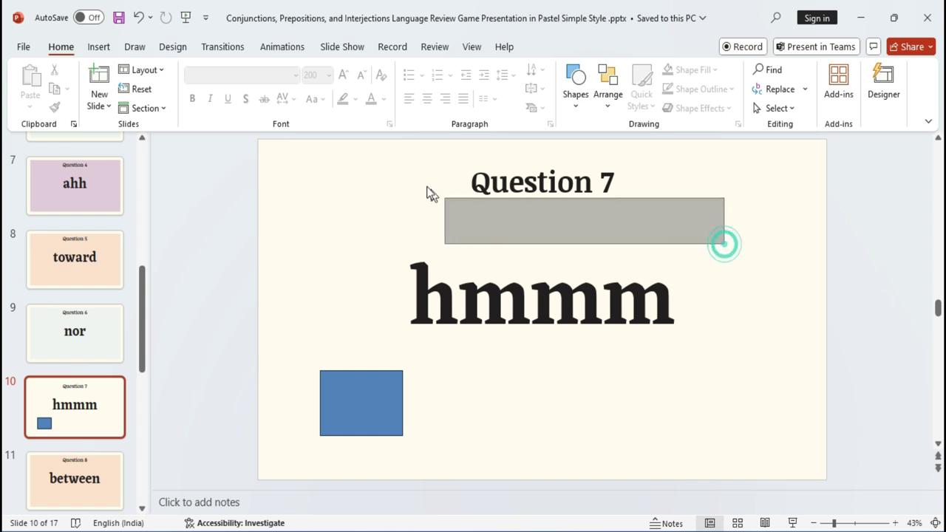
pyautogui.moveTo(292, 351); pyautogui.dragTo(490, 468)
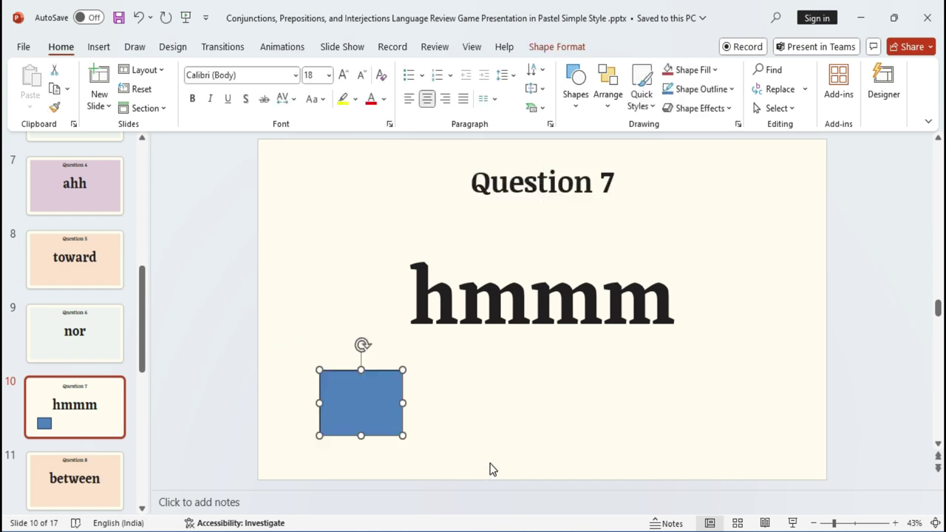
pyautogui.moveTo(357, 406)
pyautogui.mouseDown()
pyautogui.moveTo(619, 412)
pyautogui.moveTo(376, 392)
pyautogui.moveTo(581, 401)
pyautogui.moveTo(381, 401)
pyautogui.mouseUp()
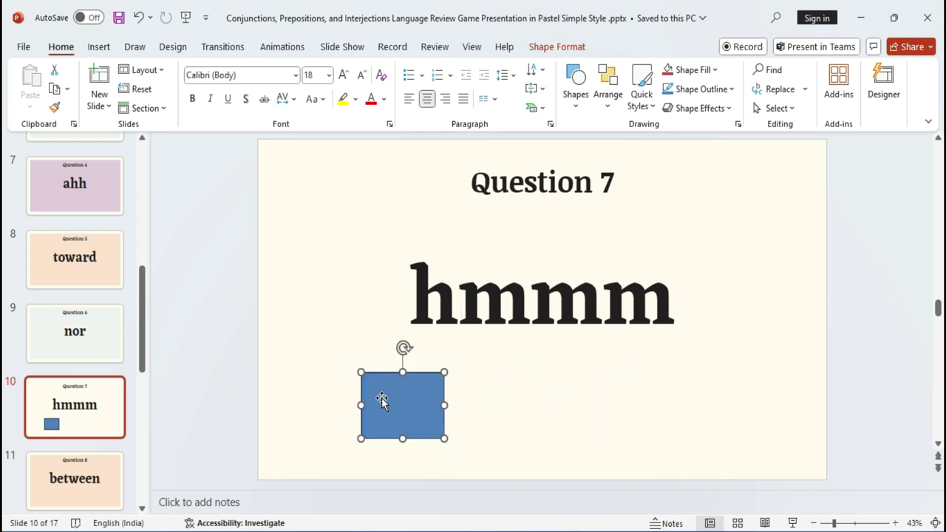
pyautogui.click(778, 109)
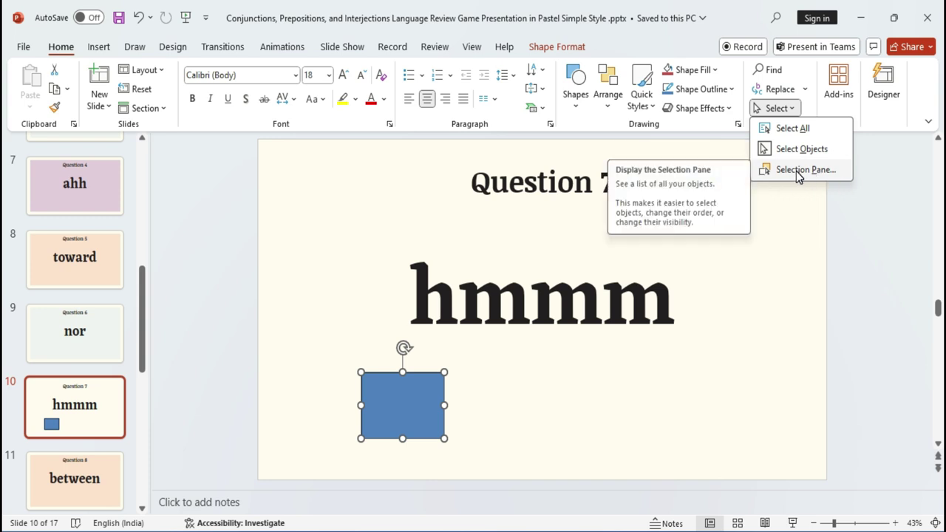
# In the Selection Pane, toggle Rectangle 6 and TextBox 6 visibility, then Hide All and Show All
pyautogui.click(796, 171)
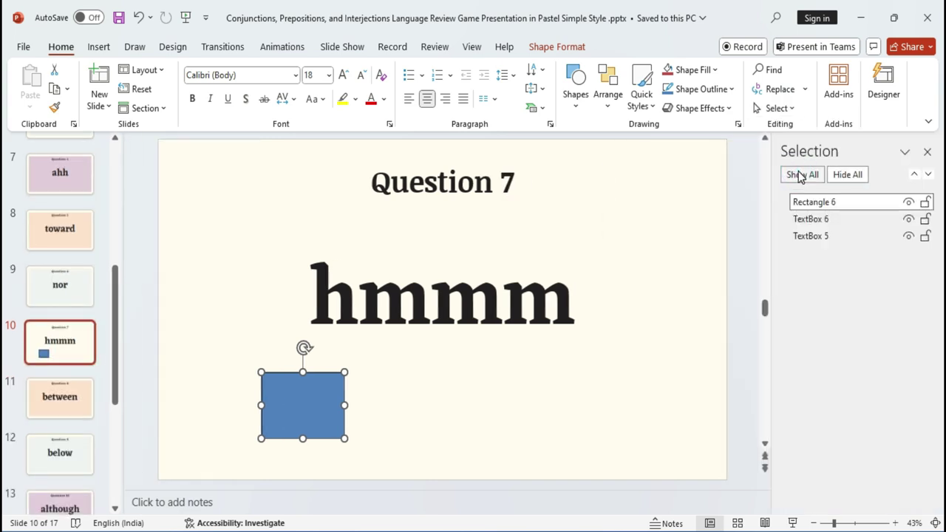
pyautogui.click(910, 203)
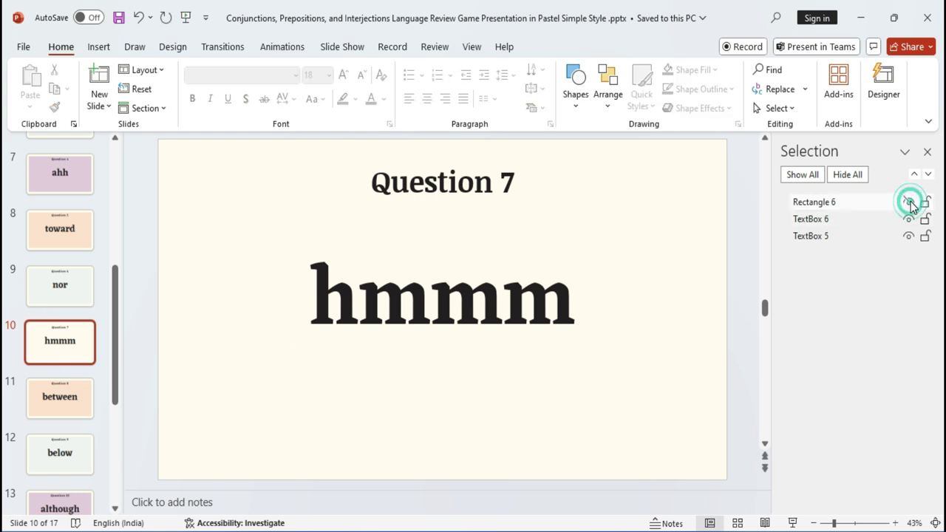
pyautogui.click(909, 203)
pyautogui.click(910, 219)
pyautogui.click(909, 219)
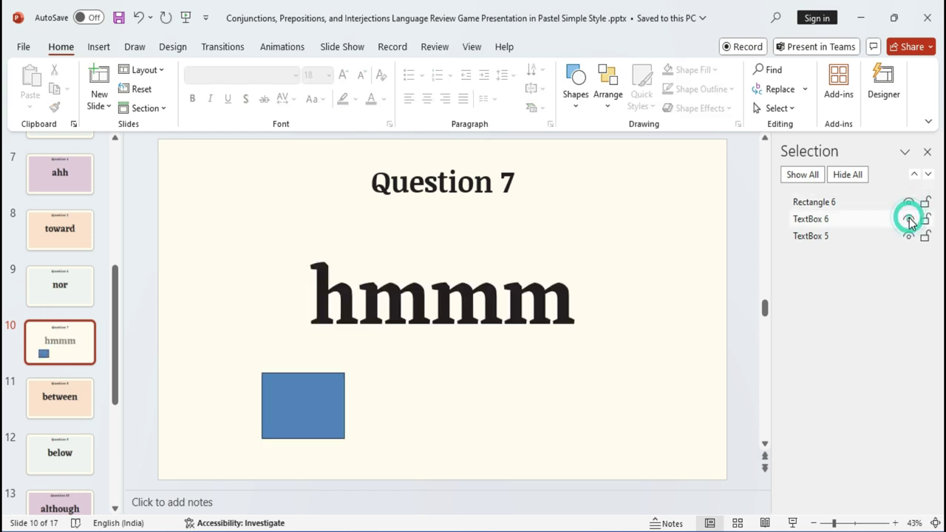
pyautogui.click(806, 176)
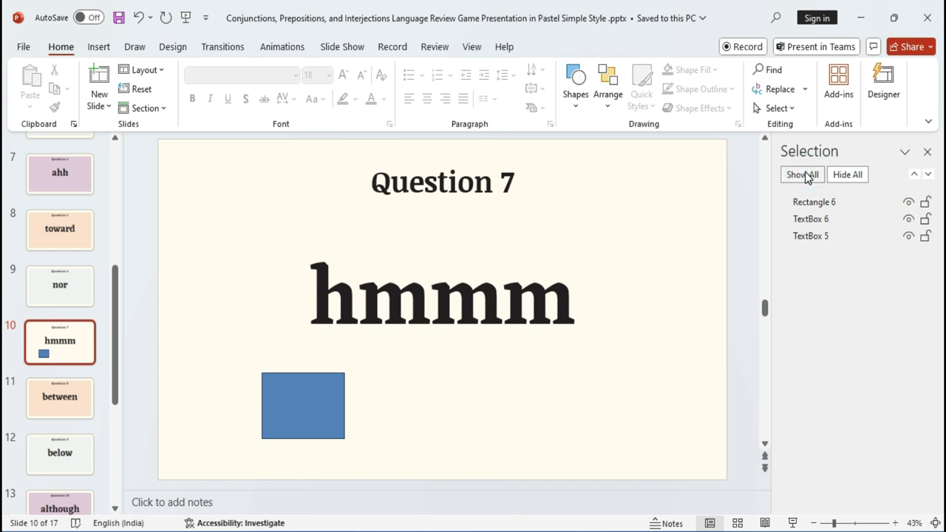
pyautogui.click(848, 175)
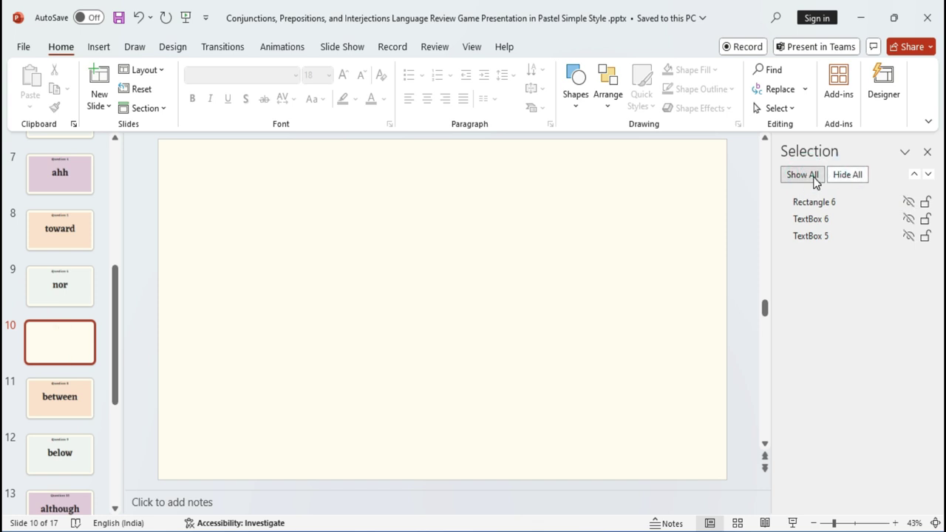
pyautogui.click(813, 178)
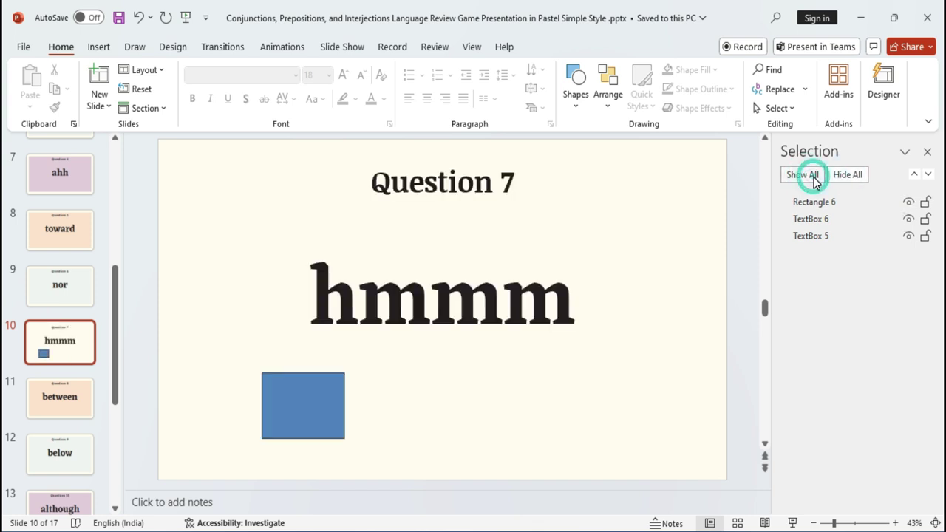